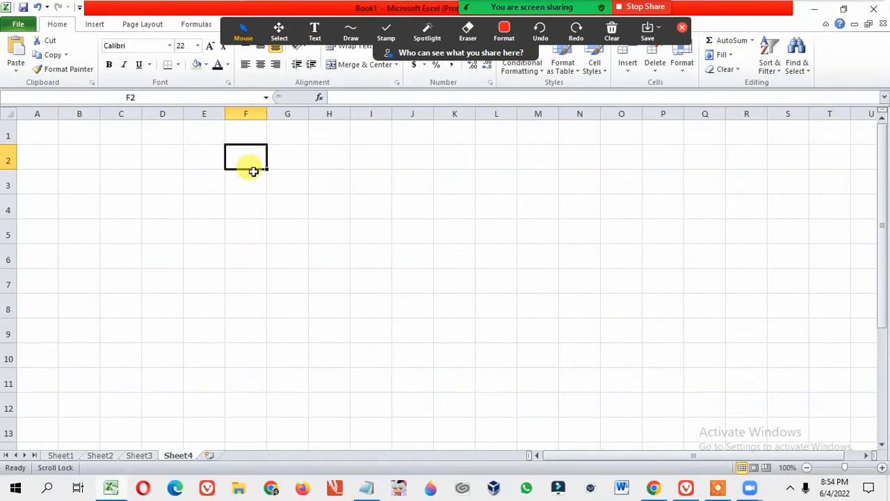
Enter the column headings BBA, AMT, FDT and CSE across cells F2 to I2.
{"action": "type", "text": "BBA"}
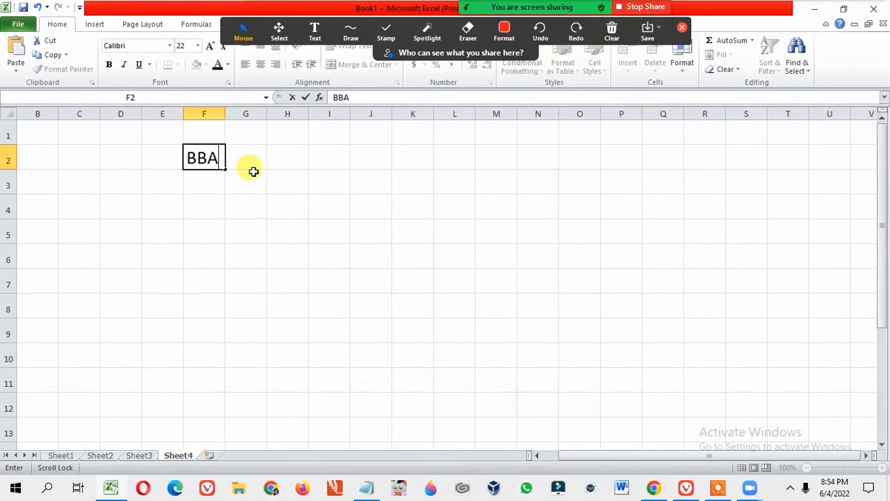
{"action": "left_click", "coordinate": [252, 171]}
{"action": "left_click", "coordinate": [255, 160]}
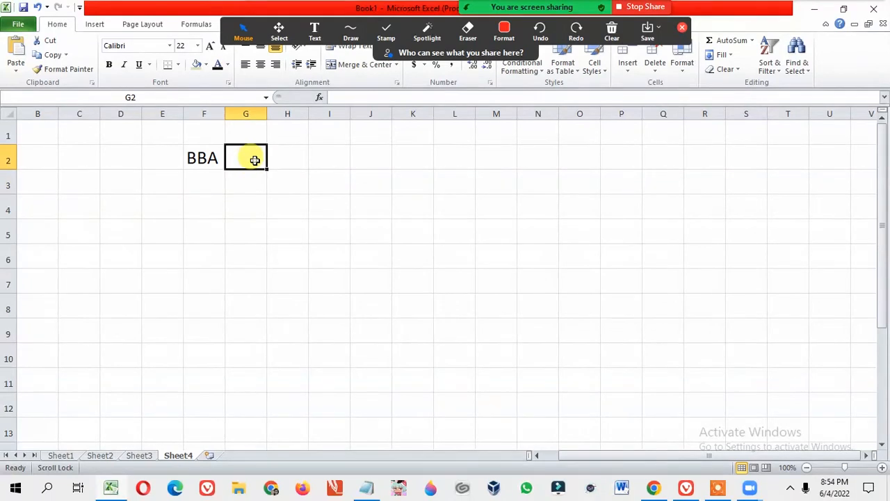
{"action": "type", "text": "A"}
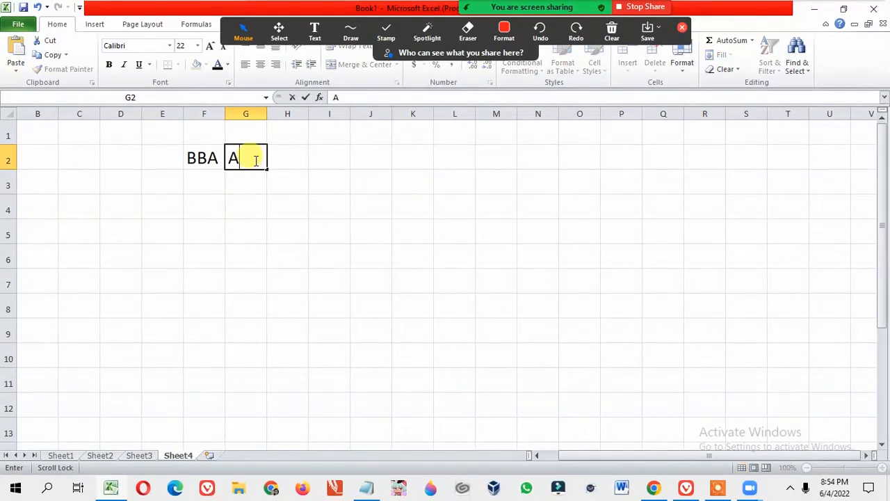
{"action": "type", "text": "MT"}
{"action": "left_click", "coordinate": [283, 160]}
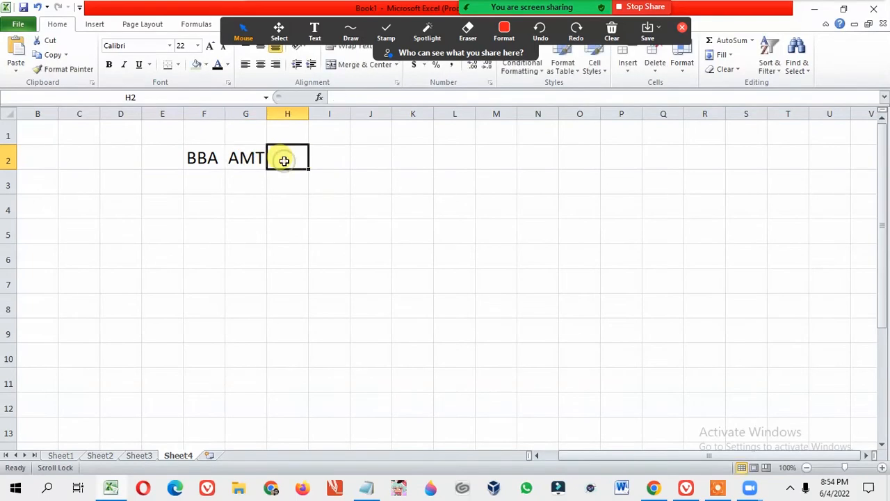
{"action": "type", "text": "FDT"}
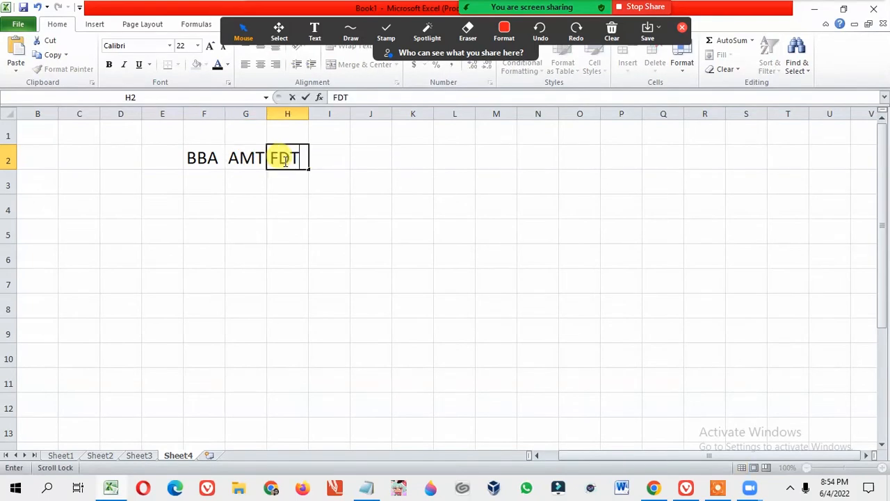
{"action": "left_click", "coordinate": [335, 161]}
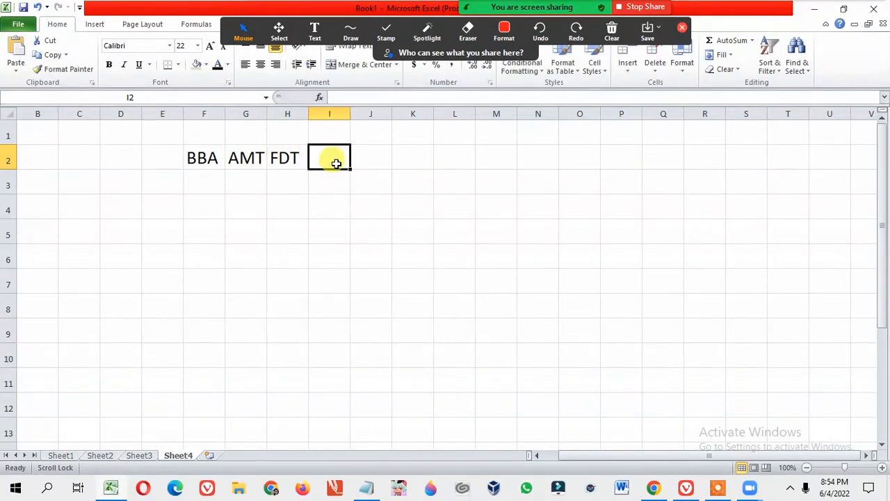
{"action": "type", "text": "CSE"}
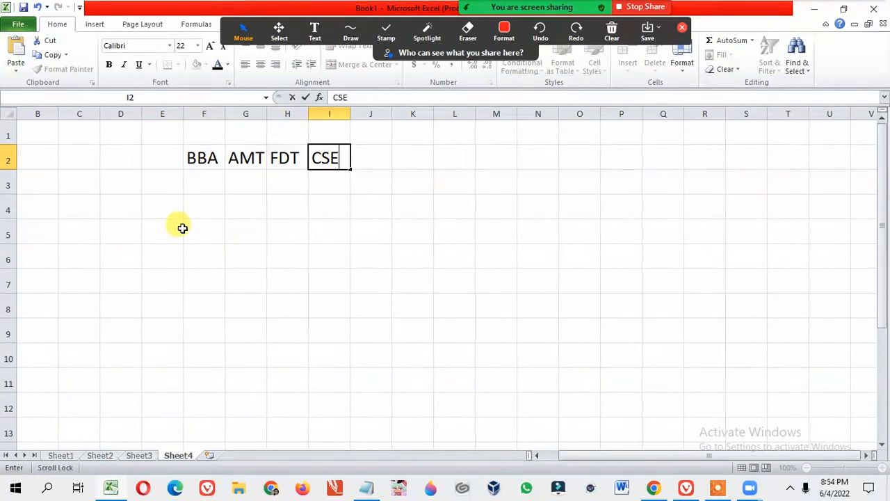
Enter the row label Spring in cell E3 and widen column E to fit it.
{"action": "left_click", "coordinate": [160, 185]}
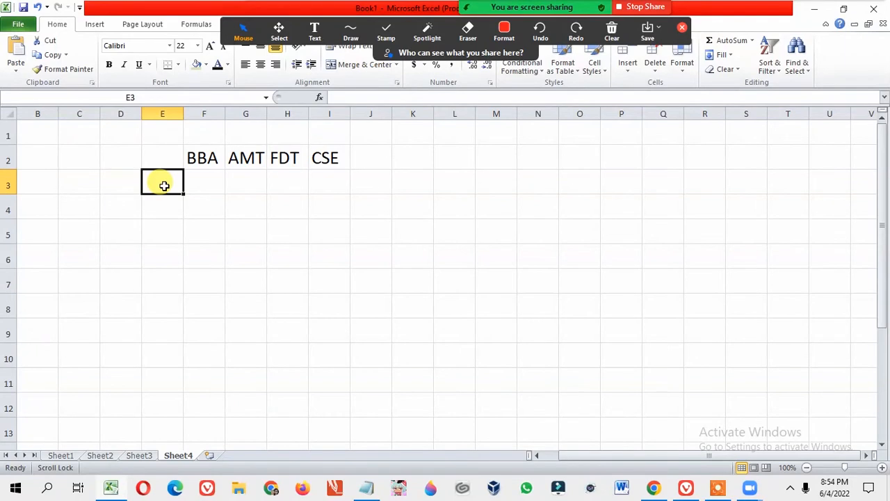
{"action": "type", "text": "Sp"}
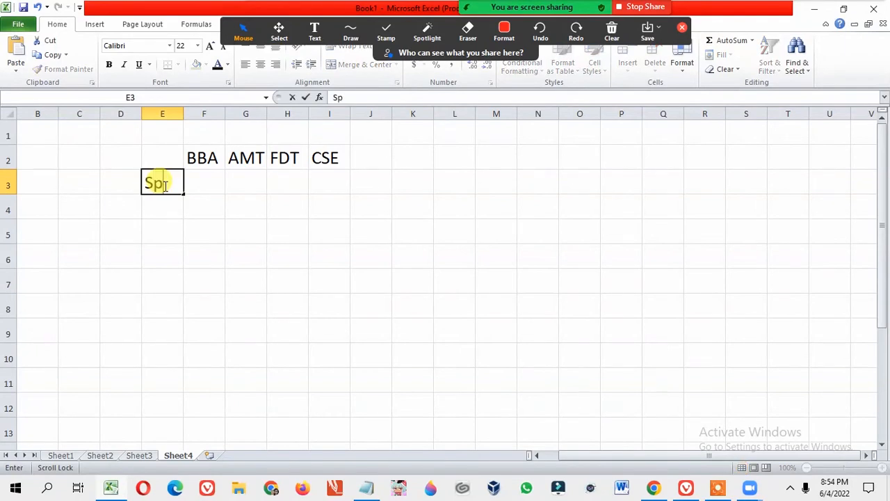
{"action": "type", "text": "ring"}
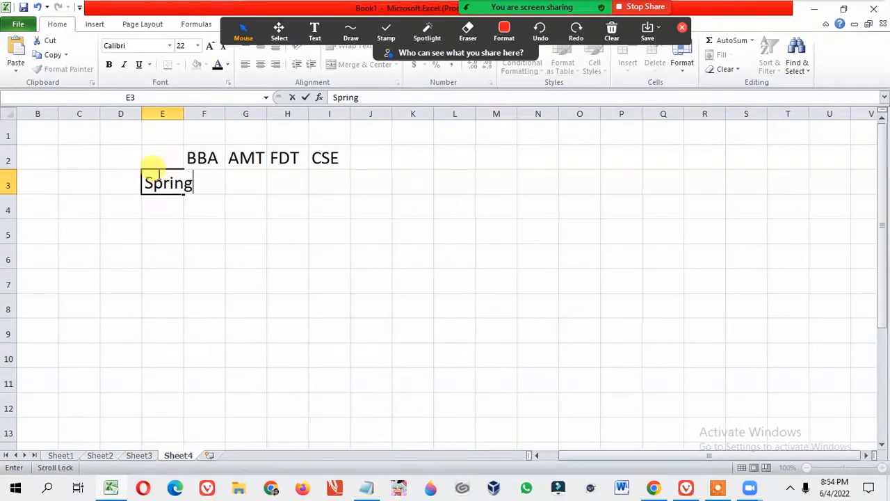
{"action": "left_click", "coordinate": [177, 115]}
{"action": "left_click_drag", "start_coordinate": [183, 114], "coordinate": [198, 114]}
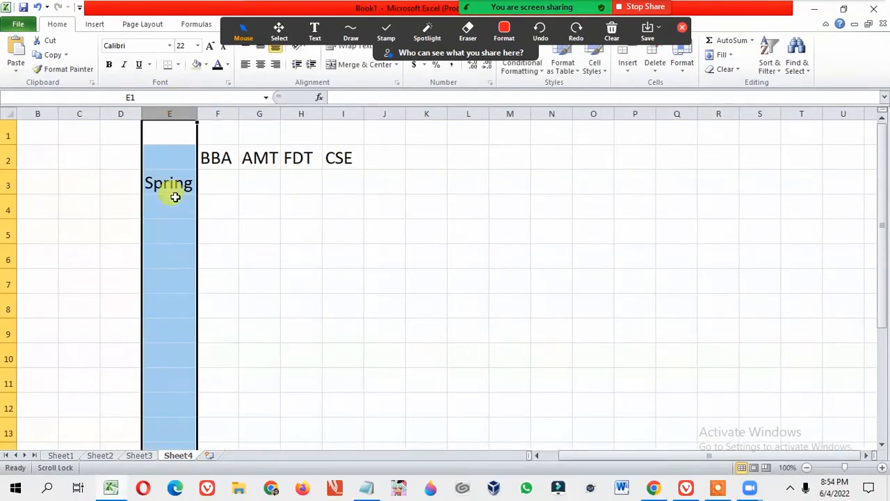
Enter the row labels Summer in E4 and Fall in E5, autofitting column E to the longer text.
{"action": "left_click", "coordinate": [171, 209]}
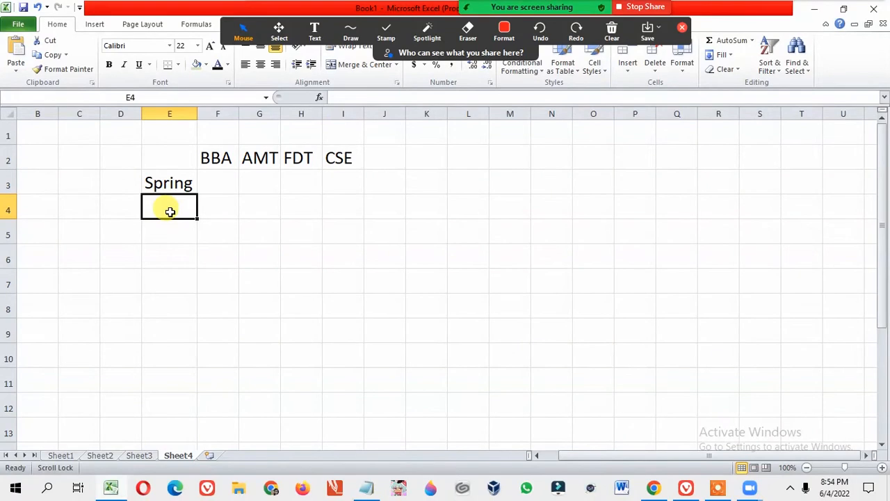
{"action": "type", "text": "Summer"}
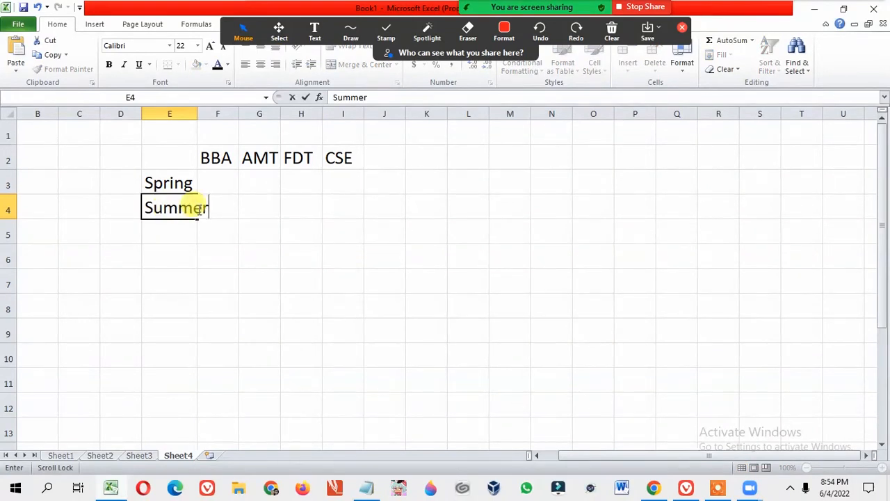
{"action": "double_click", "coordinate": [196, 113]}
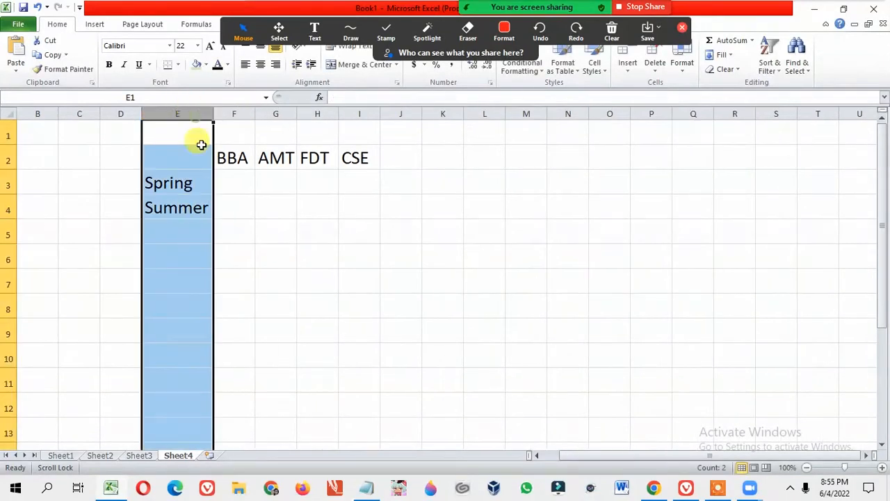
{"action": "left_click", "coordinate": [184, 233]}
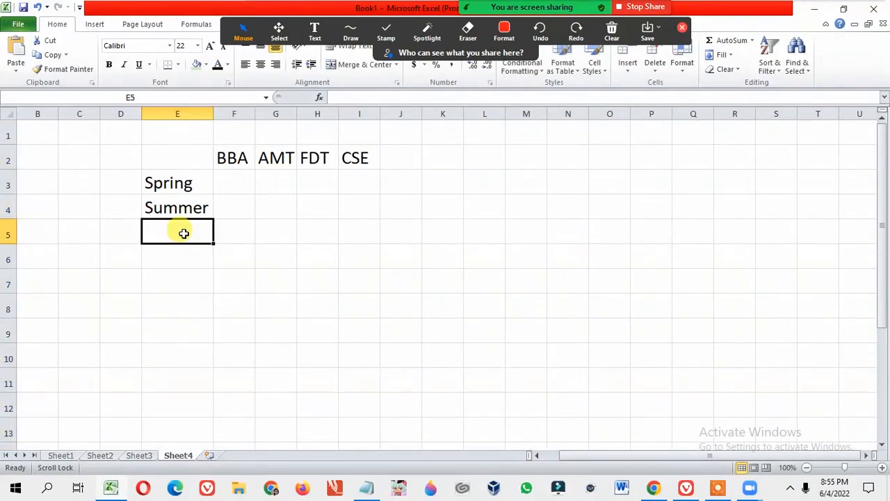
{"action": "type", "text": "Fall"}
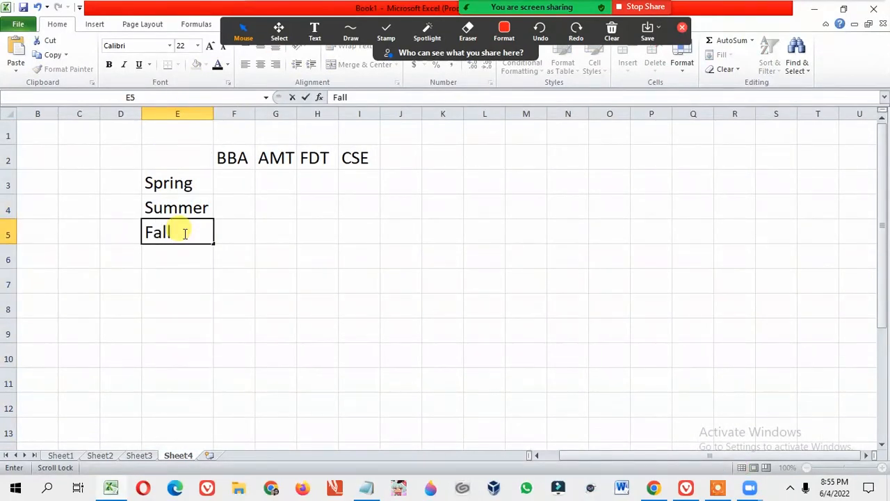
{"action": "left_click", "coordinate": [197, 273]}
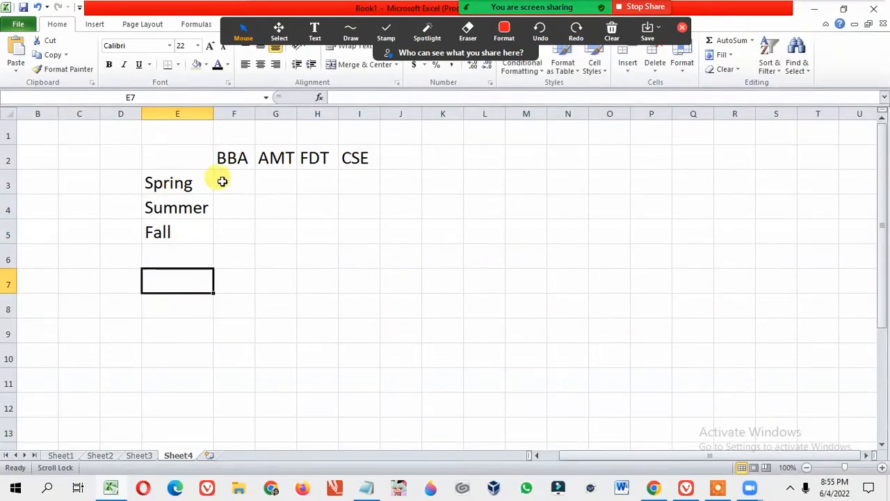
Fill the BBA column with 67 for Spring, 56 for Summer and 89 for Fall.
{"action": "left_click", "coordinate": [245, 180]}
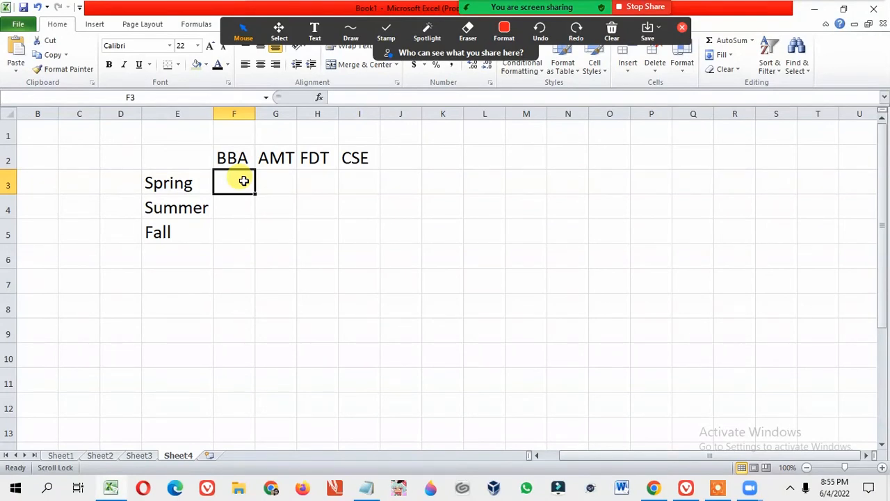
{"action": "type", "text": "67"}
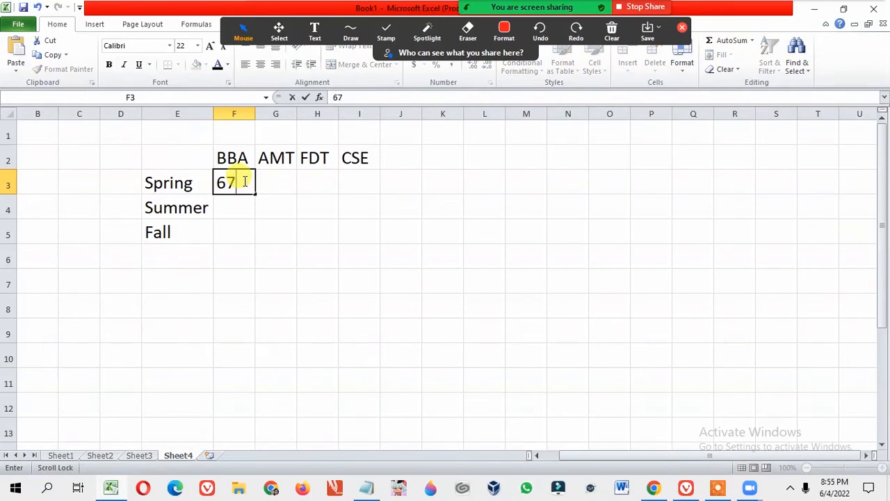
{"action": "scroll", "coordinate": [244, 181], "scroll_direction": "down", "scroll_amount": 1}
{"action": "left_click", "coordinate": [220, 180]}
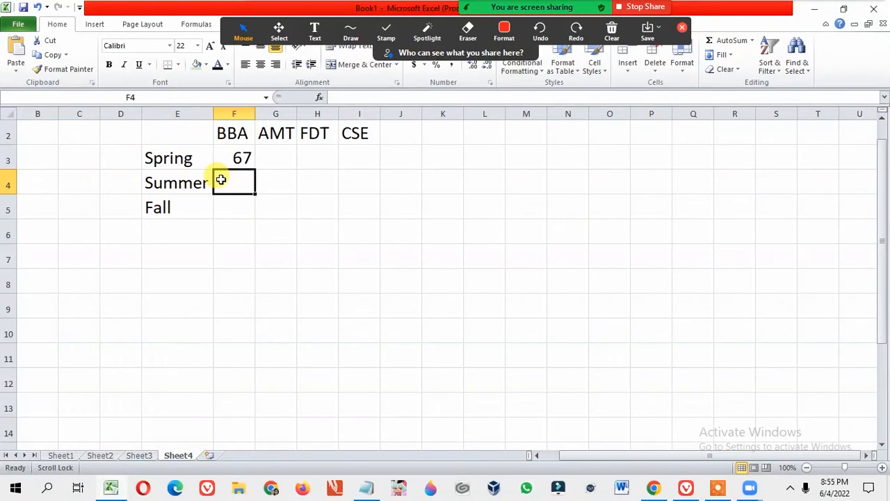
{"action": "type", "text": "56"}
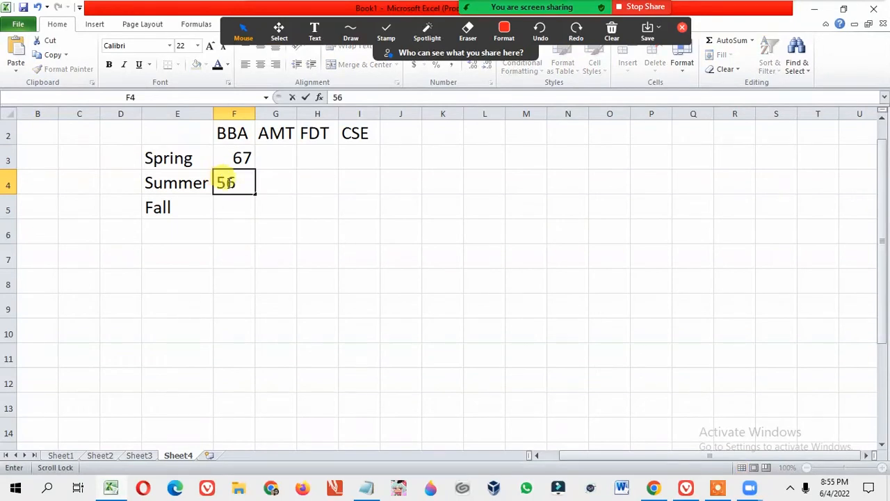
{"action": "left_click", "coordinate": [244, 204]}
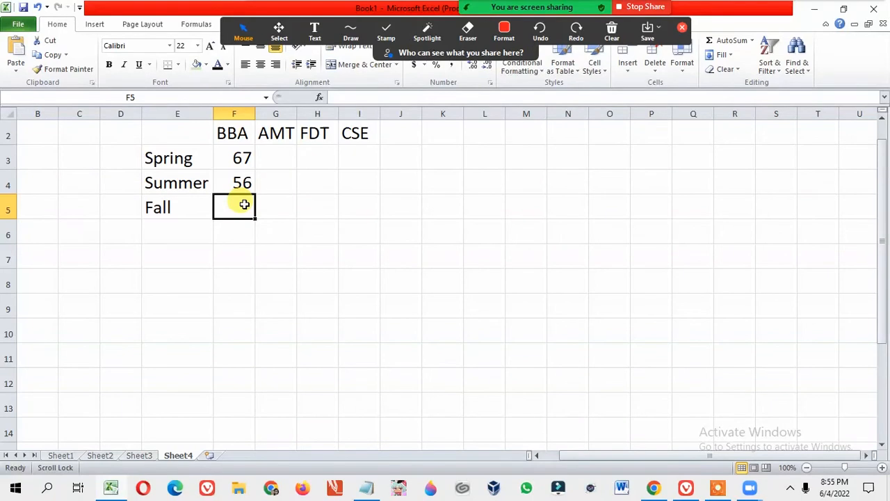
{"action": "type", "text": "89"}
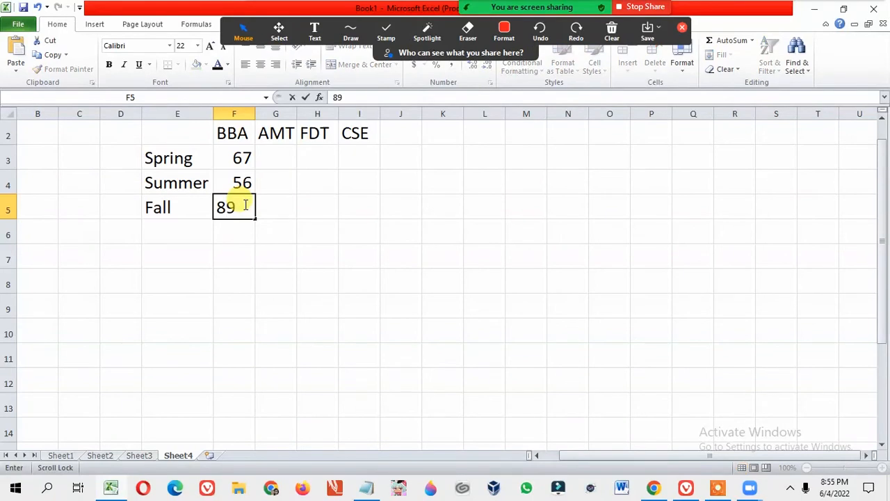
Fill the AMT column with 78 for Spring, 89 for Summer and 67 for Fall.
{"action": "left_click", "coordinate": [275, 155]}
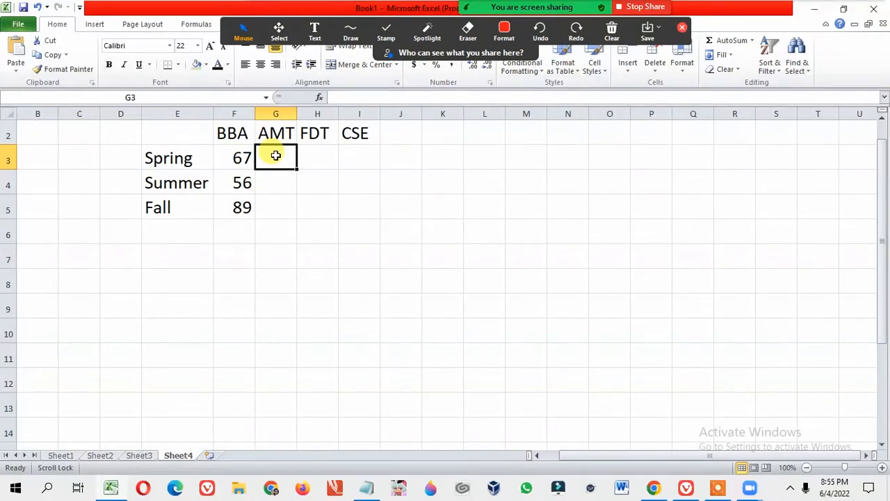
{"action": "type", "text": "78"}
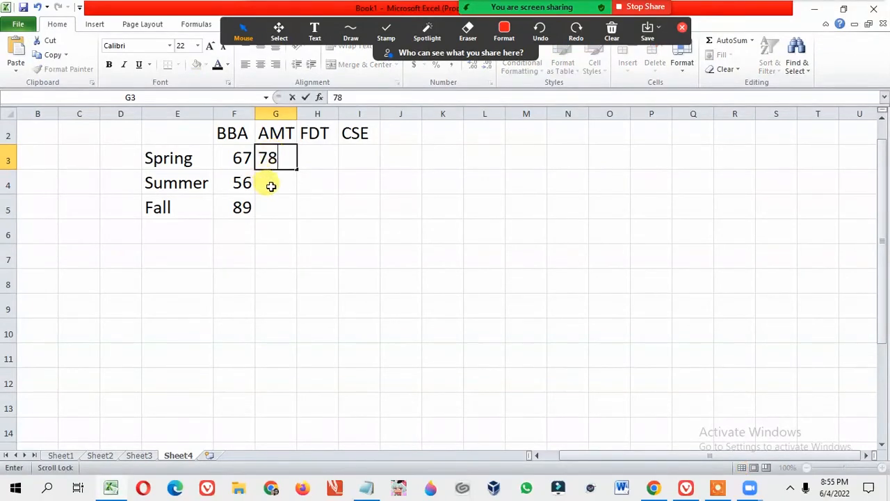
{"action": "left_click", "coordinate": [271, 185]}
{"action": "type", "text": "89"}
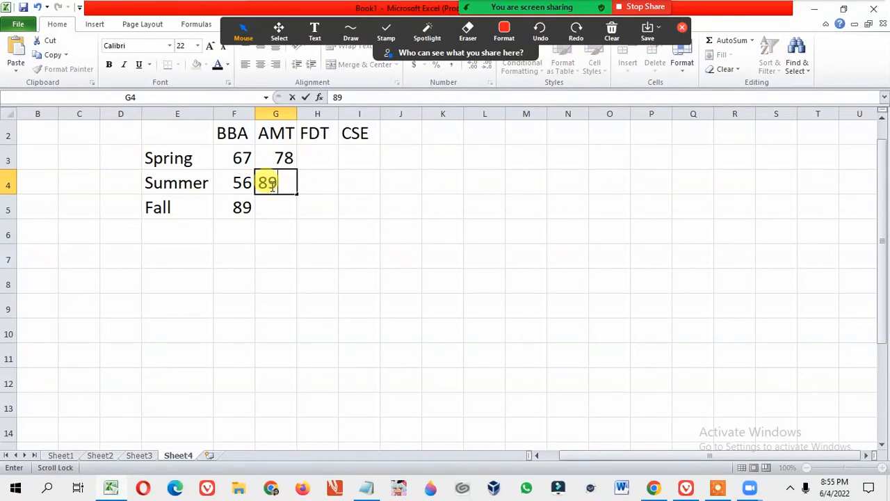
{"action": "left_click", "coordinate": [281, 206]}
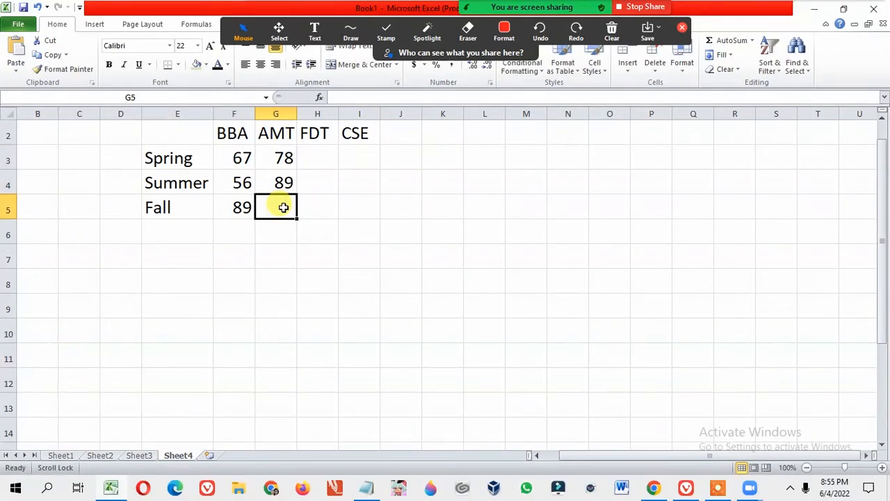
{"action": "type", "text": "67"}
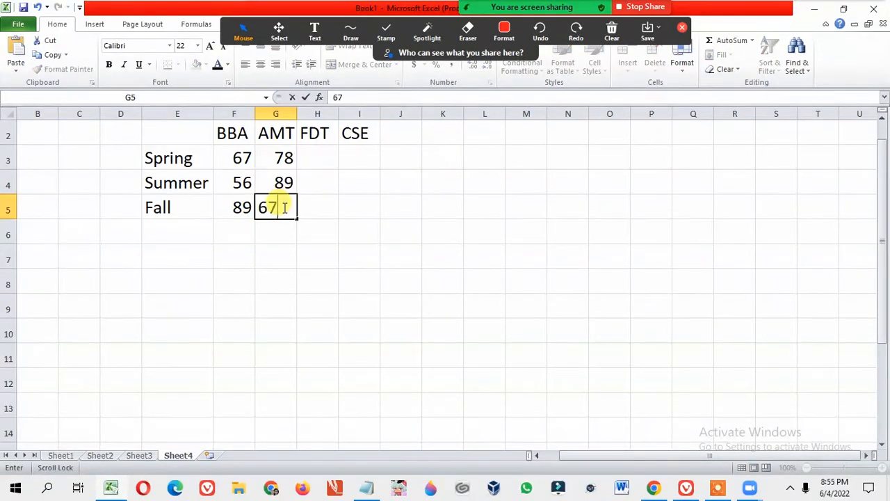
Fill the FDT column with 45 for Spring, 68 for Summer and 49 for Fall.
{"action": "left_click", "coordinate": [319, 160]}
{"action": "type", "text": "45"}
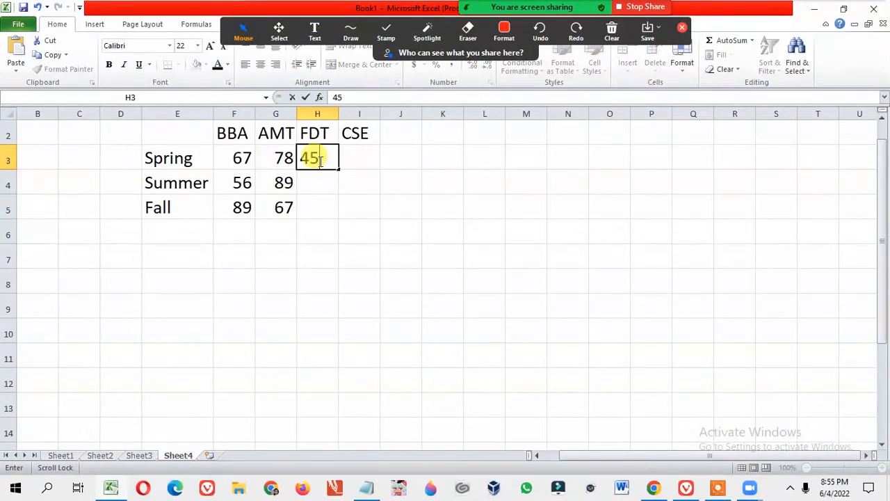
{"action": "left_click", "coordinate": [313, 185]}
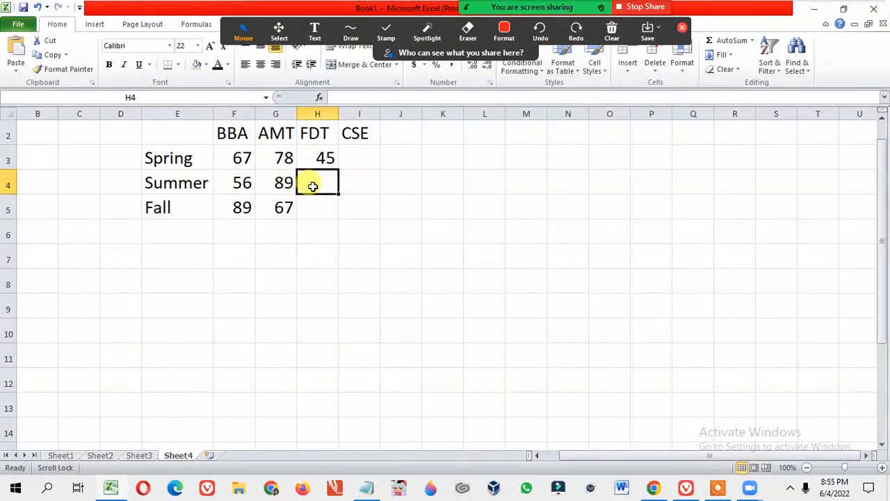
{"action": "type", "text": "68"}
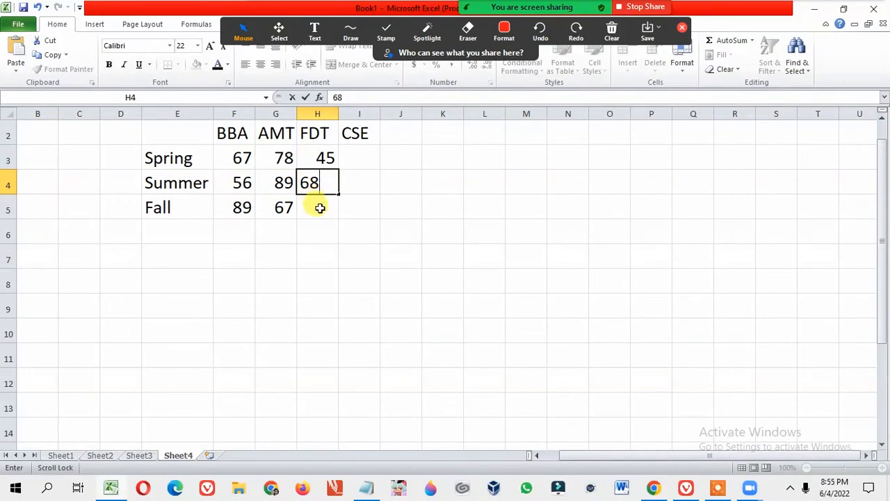
{"action": "left_click", "coordinate": [319, 207]}
{"action": "type", "text": "49"}
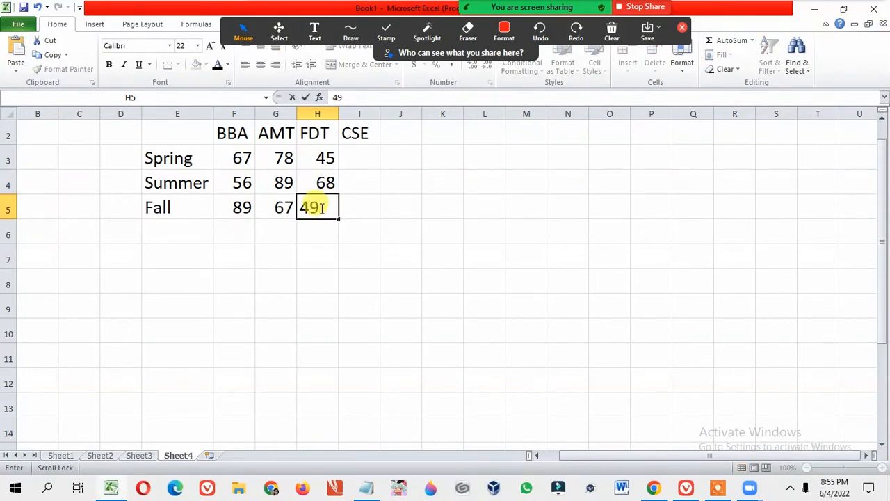
Fill the CSE column with 89 for Spring, 64 for Summer and 73 for Fall.
{"action": "left_click", "coordinate": [366, 158]}
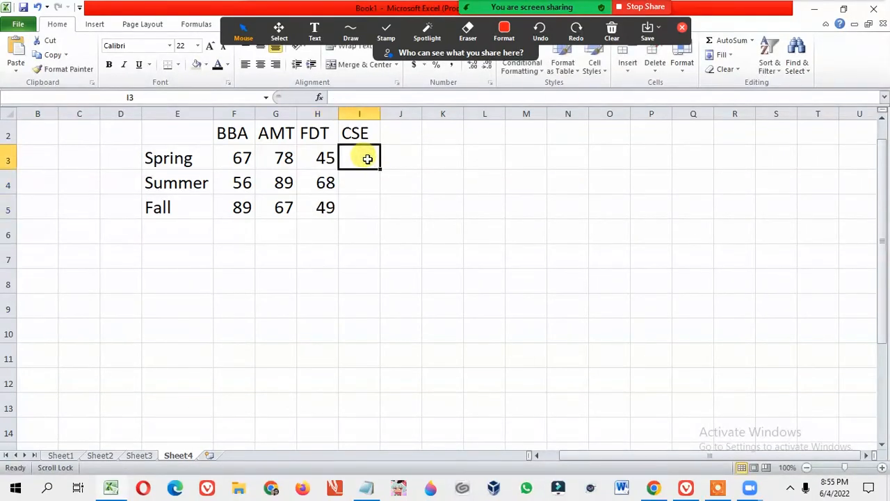
{"action": "type", "text": "89"}
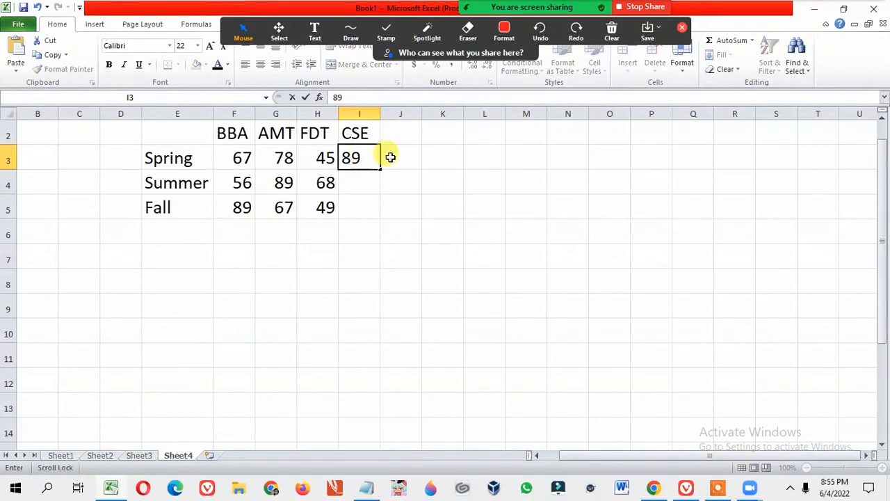
{"action": "left_click", "coordinate": [366, 180]}
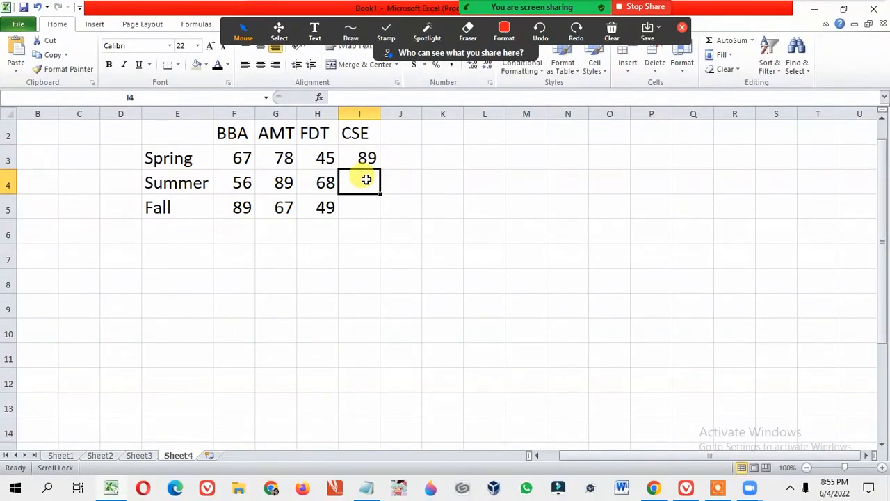
{"action": "type", "text": "64"}
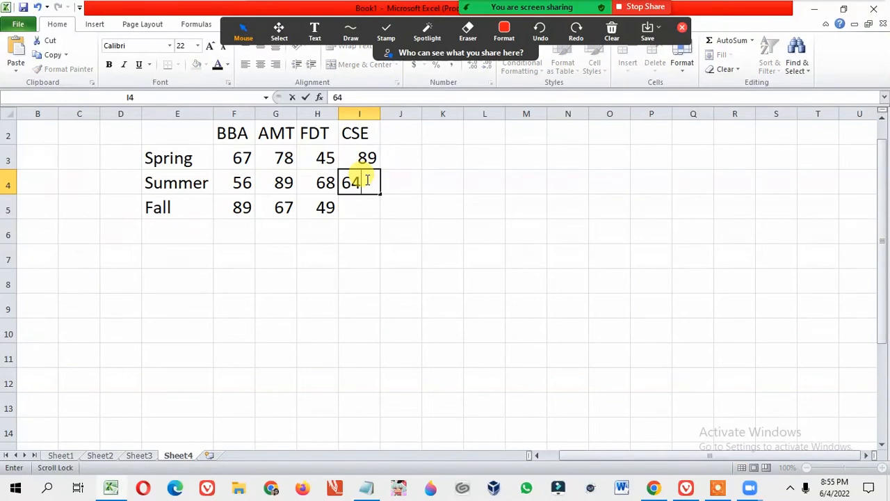
{"action": "left_click", "coordinate": [350, 205]}
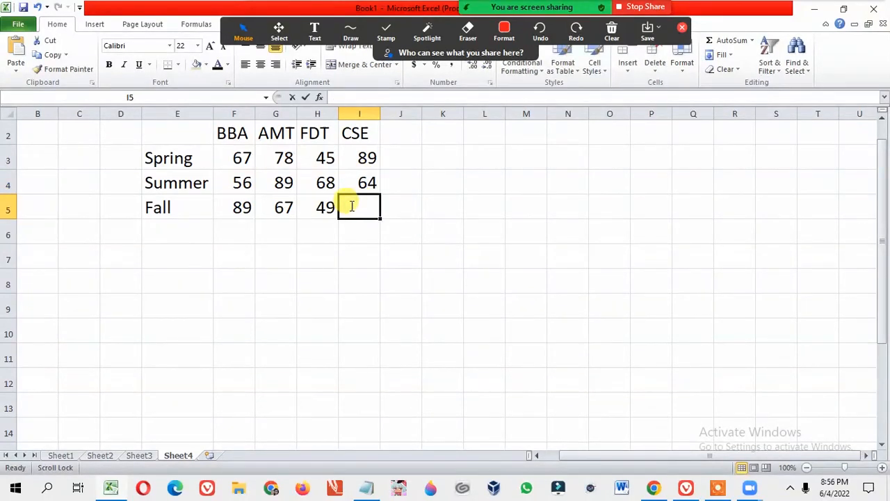
{"action": "type", "text": "73"}
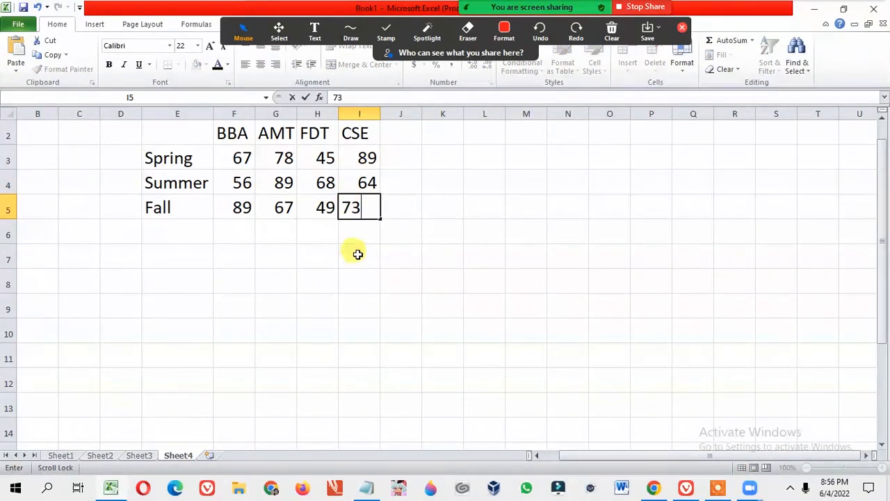
{"action": "left_click", "coordinate": [355, 253]}
Insert a Clustered Cylinder chart from the table range E2:I5 and move it beside the table, starting around column K.
{"action": "scroll", "coordinate": [378, 238], "scroll_direction": "up", "scroll_amount": 1}
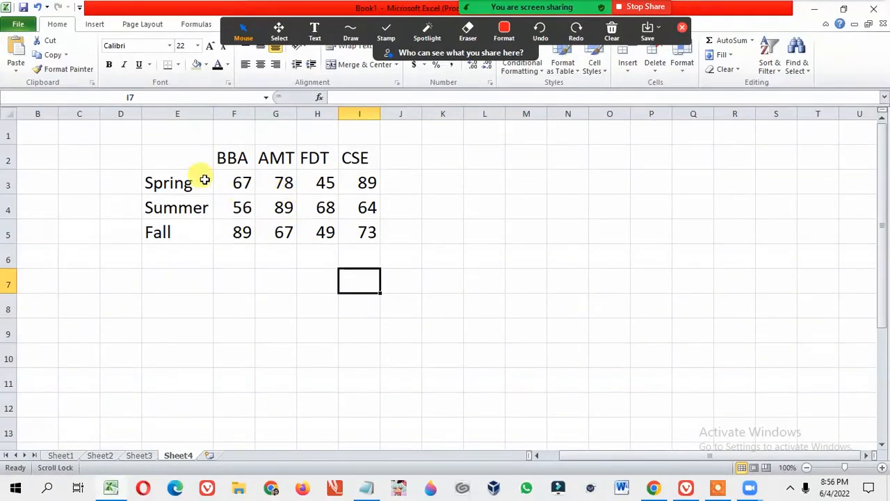
{"action": "left_click", "coordinate": [168, 151]}
{"action": "left_click_drag", "start_coordinate": [167, 150], "coordinate": [342, 231]}
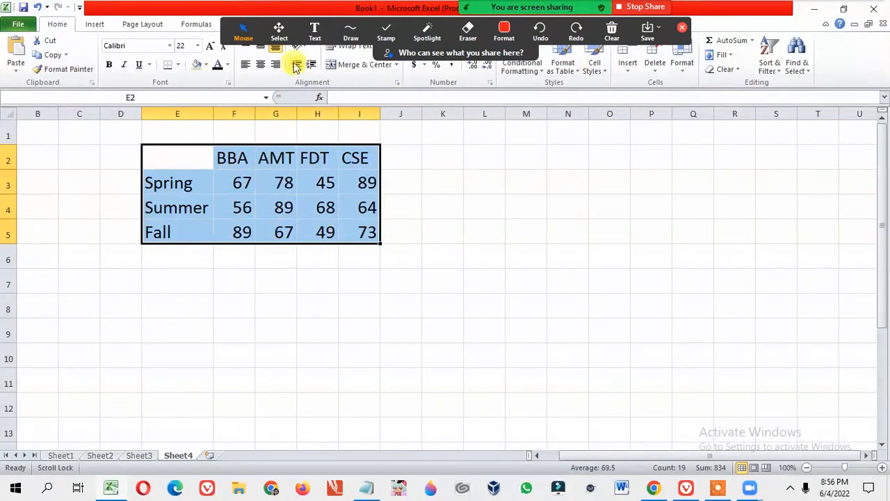
{"action": "left_click_drag", "start_coordinate": [226, 27], "coordinate": [388, 12]}
{"action": "left_click", "coordinate": [152, 148]}
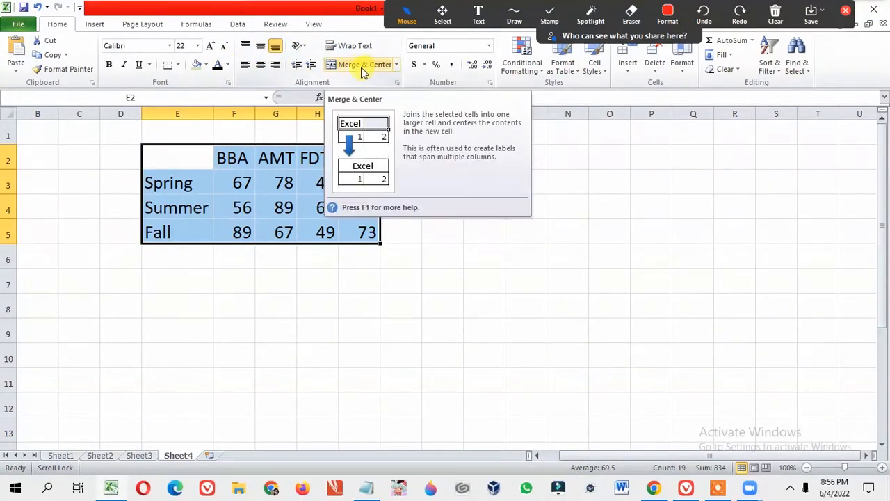
{"action": "left_click", "coordinate": [94, 25]}
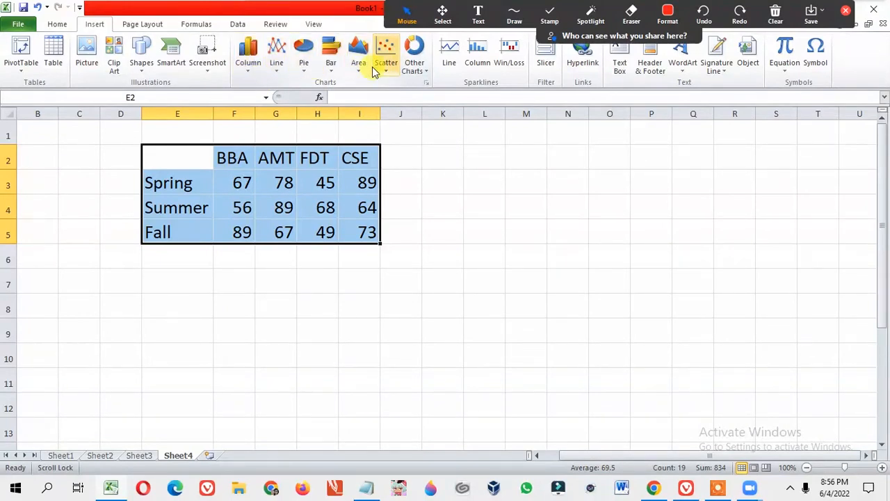
{"action": "left_click", "coordinate": [249, 70]}
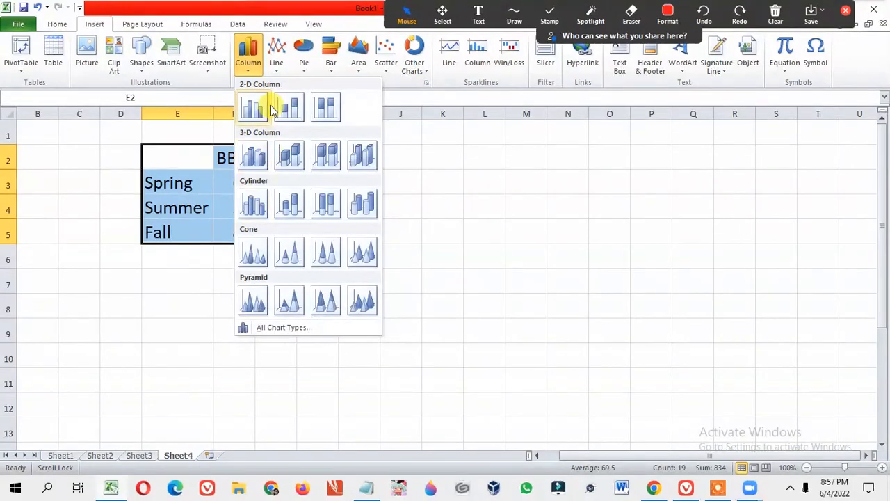
{"action": "left_click", "coordinate": [251, 204]}
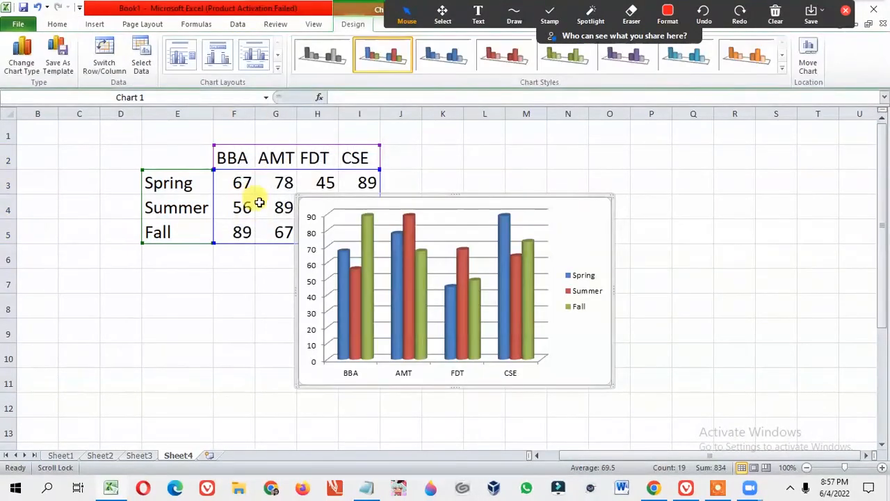
{"action": "left_click_drag", "start_coordinate": [566, 202], "coordinate": [693, 204]}
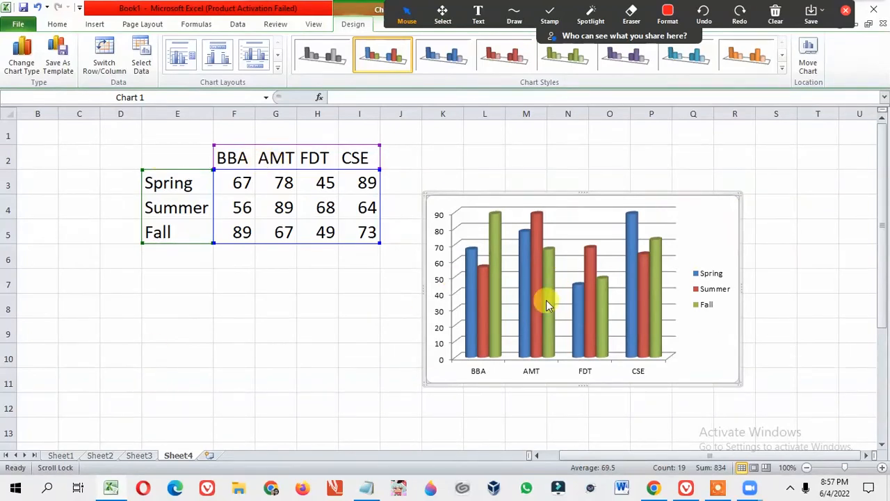
Apply chart Layout 9 to the cylinder chart to add a chart title and axis titles.
{"action": "mouse_move", "coordinate": [603, 331]}
{"action": "mouse_move", "coordinate": [499, 305]}
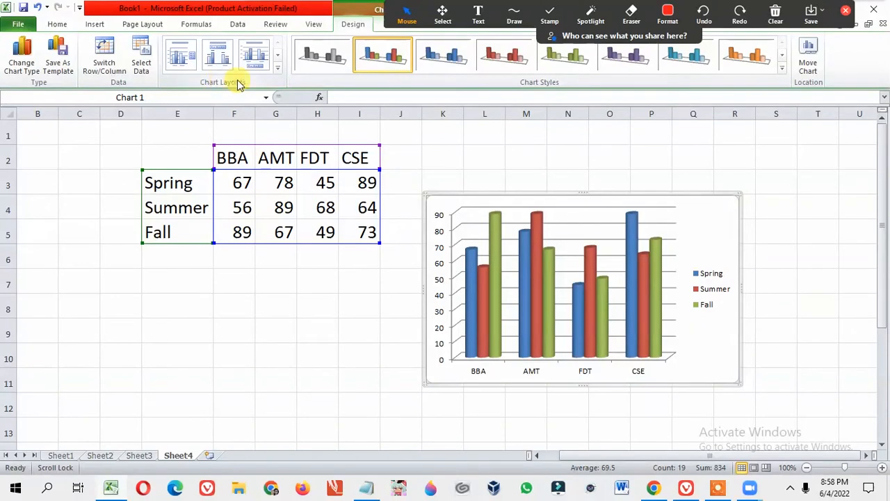
{"action": "left_click", "coordinate": [279, 71]}
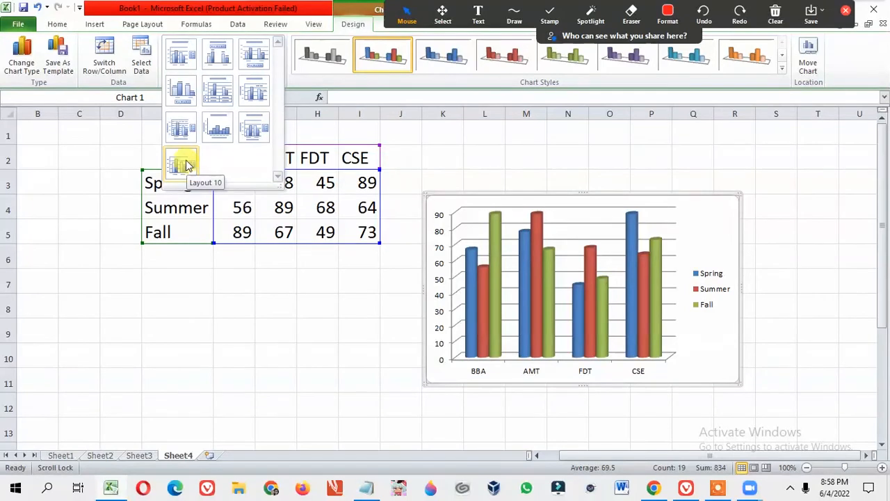
{"action": "left_click", "coordinate": [256, 128]}
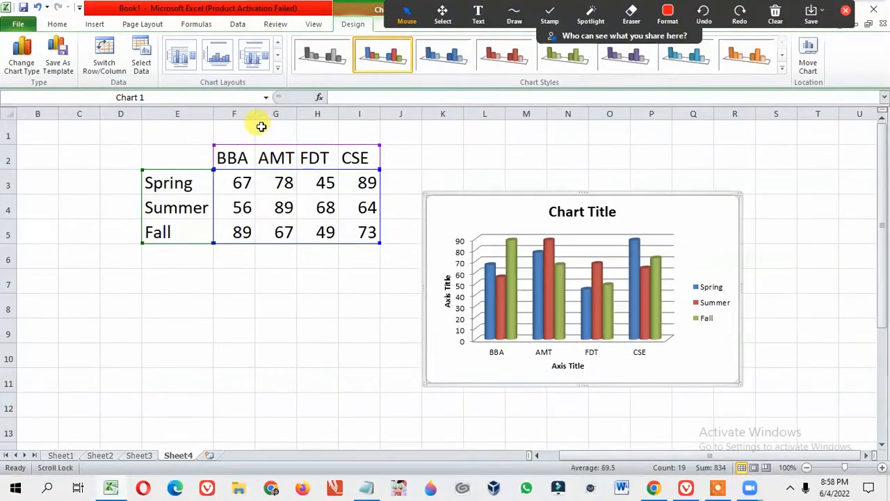
Replace the chart title with "Admission Information, SU".
{"action": "left_click", "coordinate": [588, 214]}
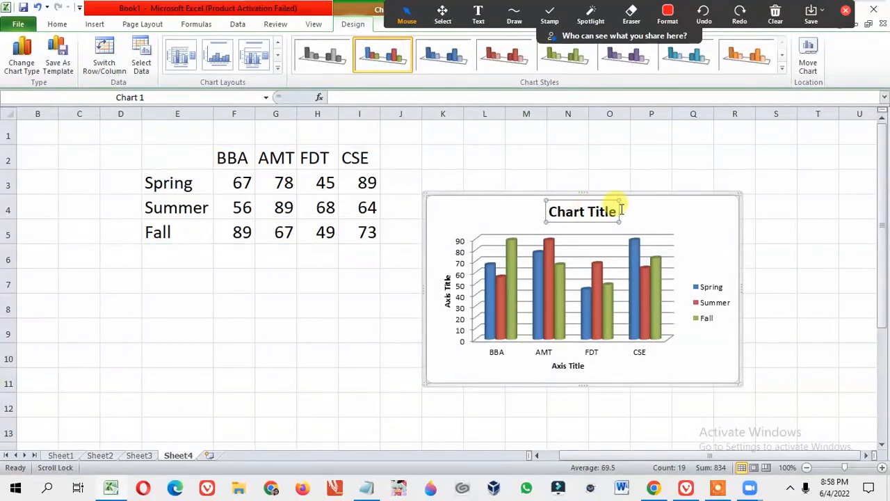
{"action": "double_click", "coordinate": [616, 208]}
{"action": "left_click", "coordinate": [587, 70]}
{"action": "left_click_drag", "start_coordinate": [618, 212], "coordinate": [568, 212]}
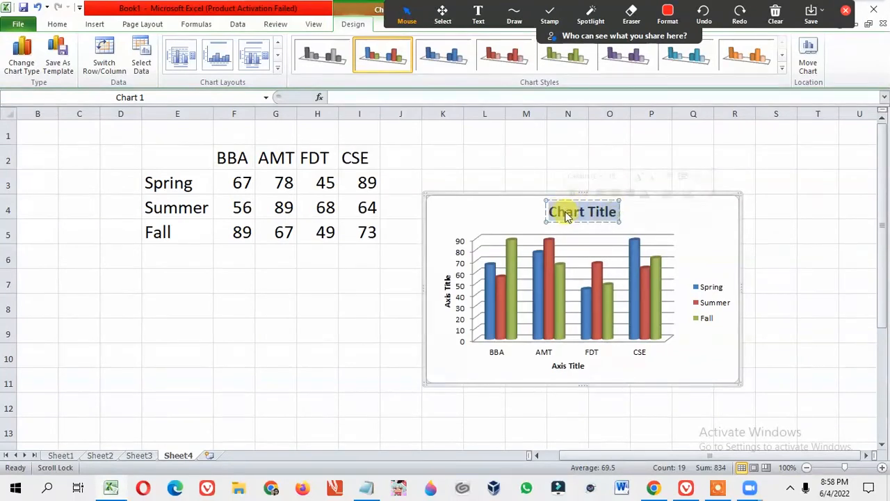
{"action": "type", "text": "Admissio"}
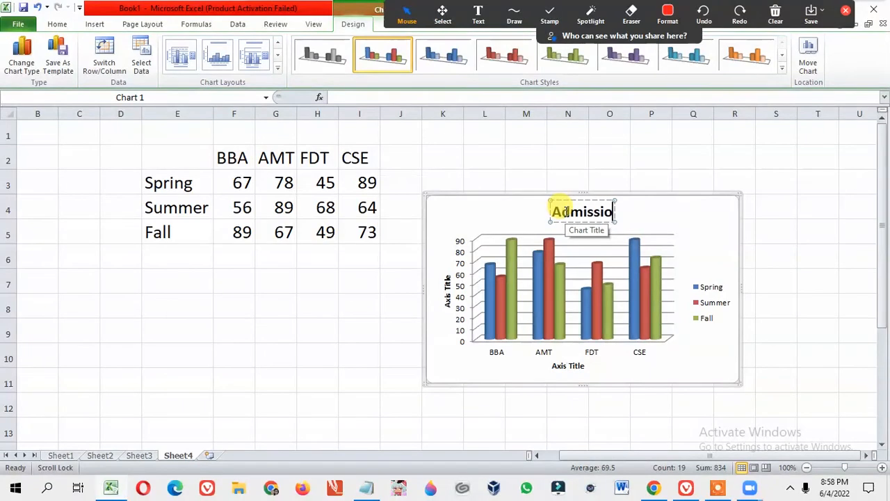
{"action": "type", "text": "n"}
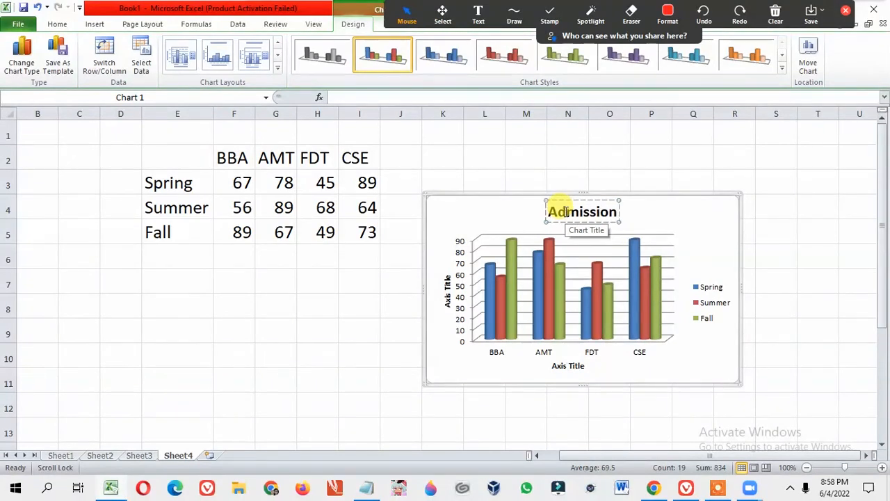
{"action": "type", "text": " Inform"}
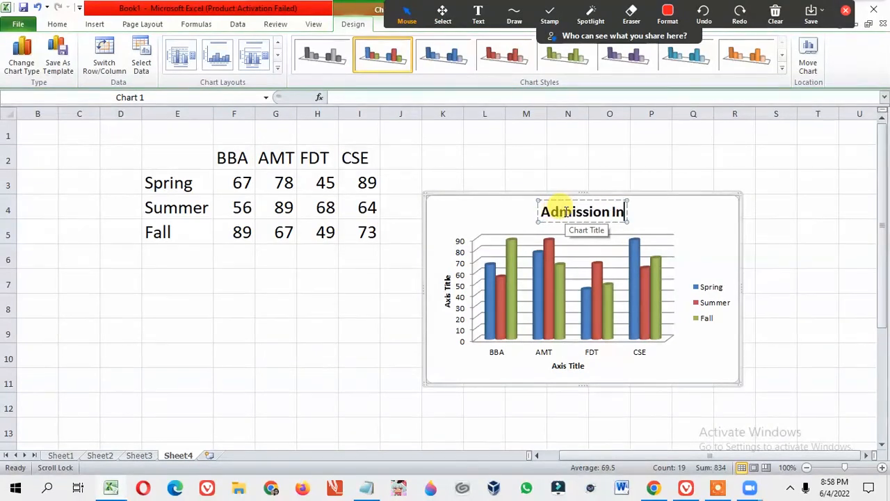
{"action": "type", "text": "at"}
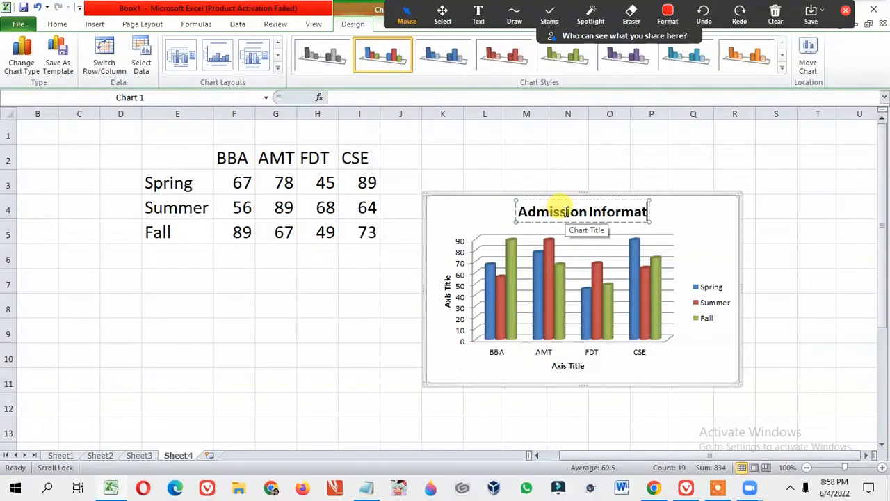
{"action": "type", "text": "ion"}
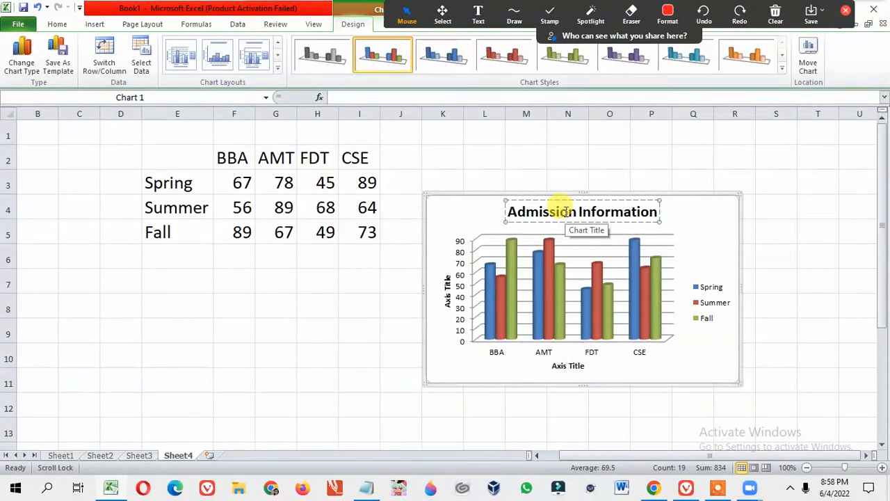
{"action": "type", "text": ","}
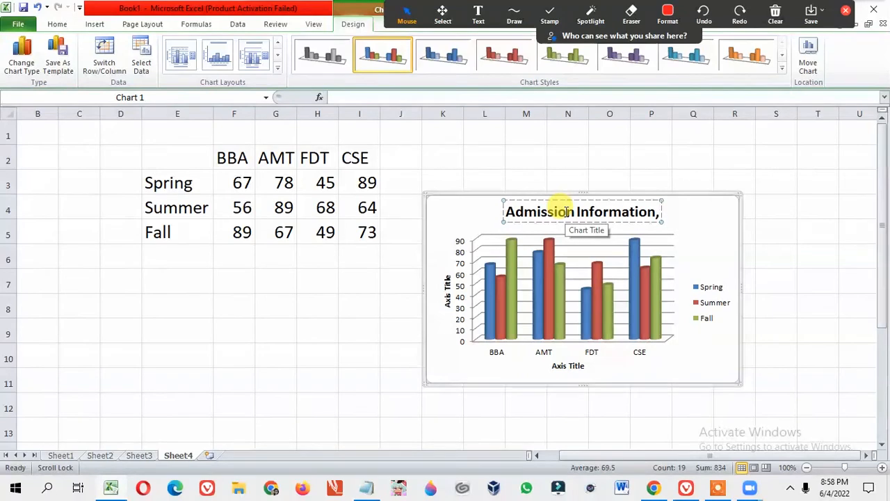
{"action": "type", "text": " SU"}
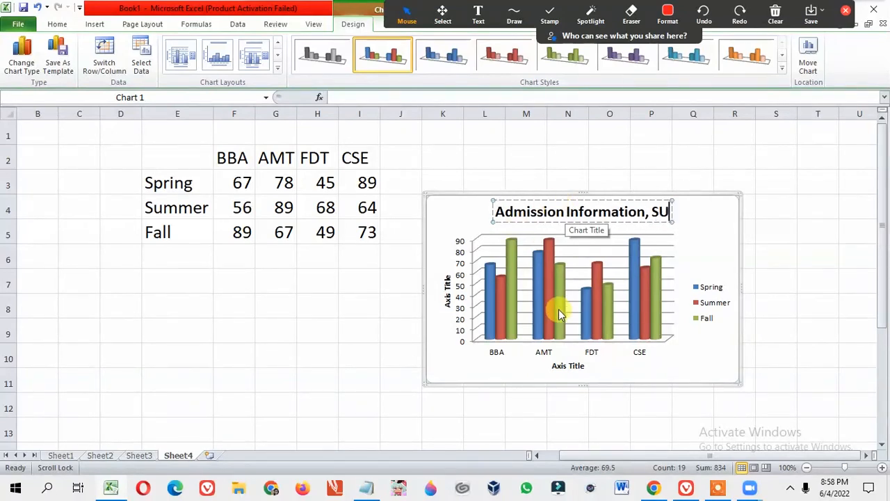
Replace the horizontal axis title with "Department".
{"action": "left_click", "coordinate": [578, 365]}
{"action": "double_click", "coordinate": [583, 370]}
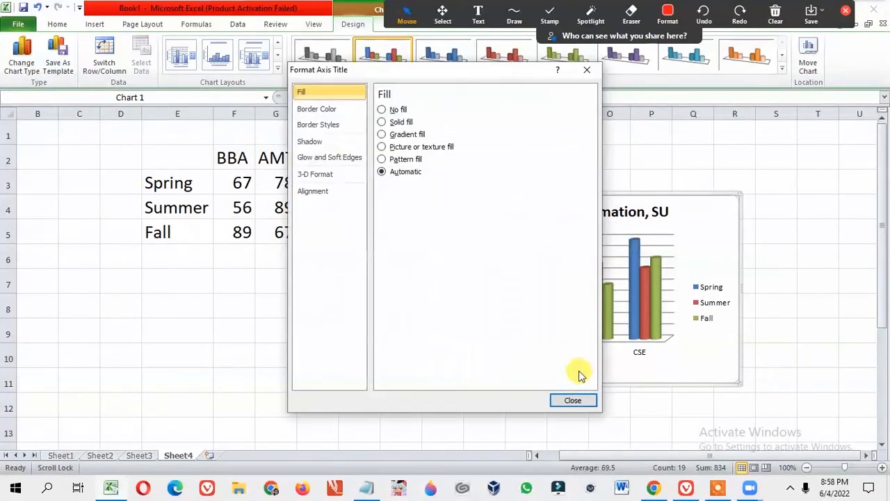
{"action": "left_click", "coordinate": [574, 400]}
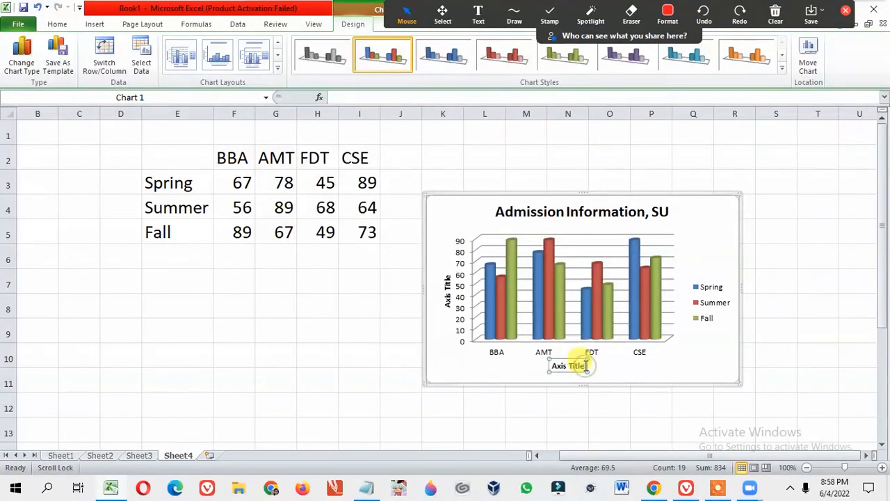
{"action": "key", "text": "BackSpace"}
{"action": "key", "text": "BackSpace"}
{"action": "key", "text": "BackSpace"}
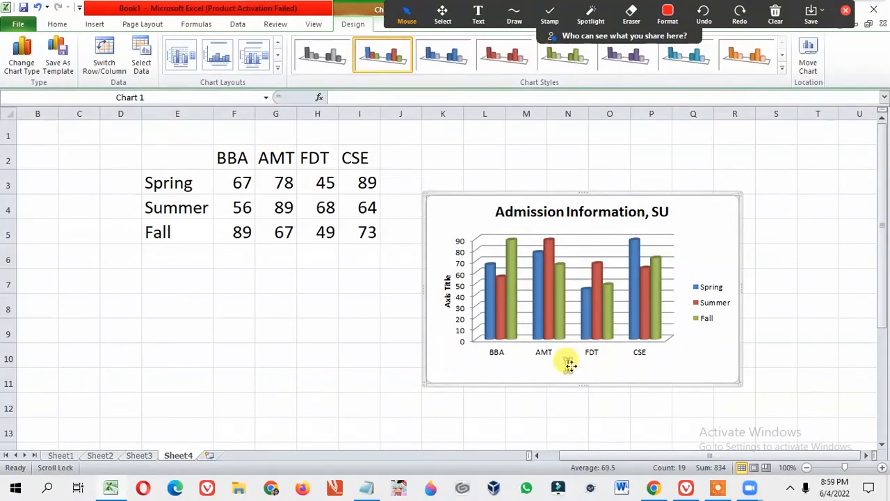
{"action": "type", "text": "De"}
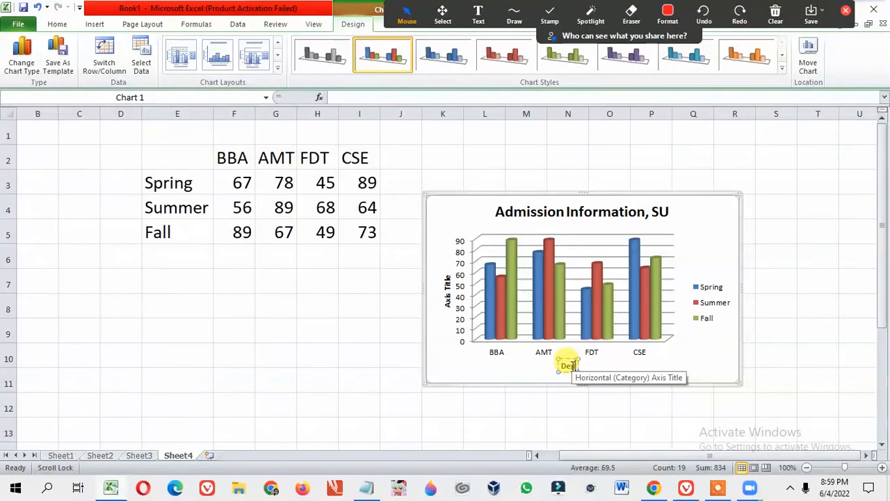
{"action": "type", "text": "partment"}
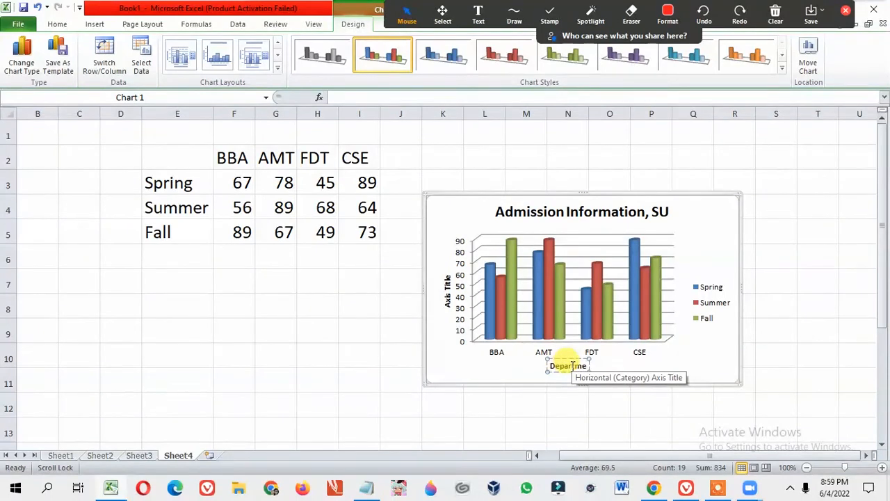
Replace the vertical axis title with "Number of Students".
{"action": "left_click", "coordinate": [447, 286]}
{"action": "double_click", "coordinate": [447, 294]}
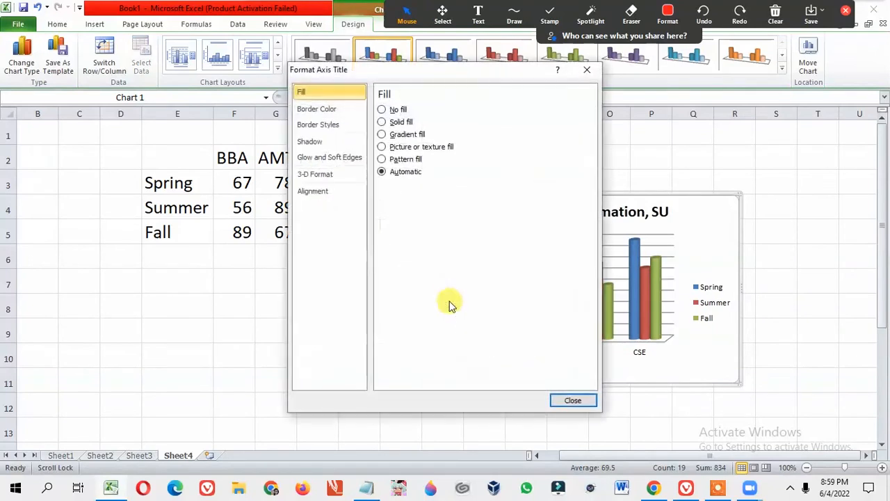
{"action": "left_click", "coordinate": [587, 72]}
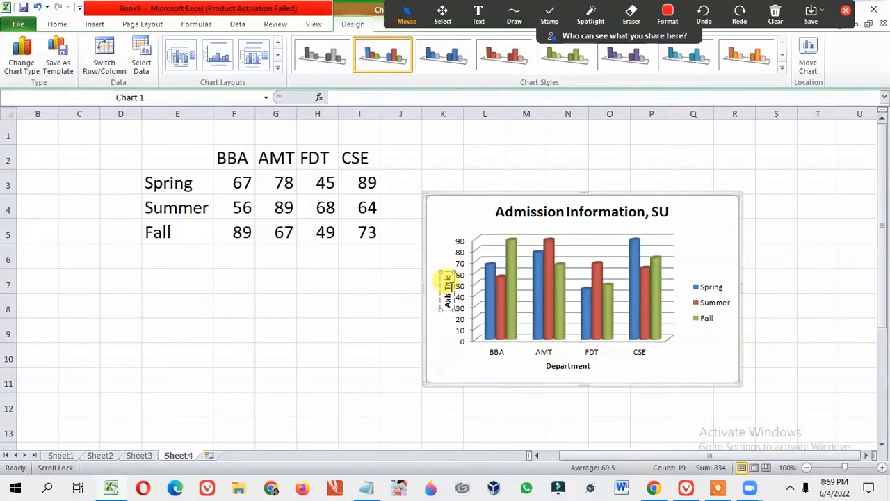
{"action": "key", "text": "BackSpace"}
{"action": "key", "text": "BackSpace"}
{"action": "key", "text": "BackSpace"}
{"action": "key", "text": "BackSpace"}
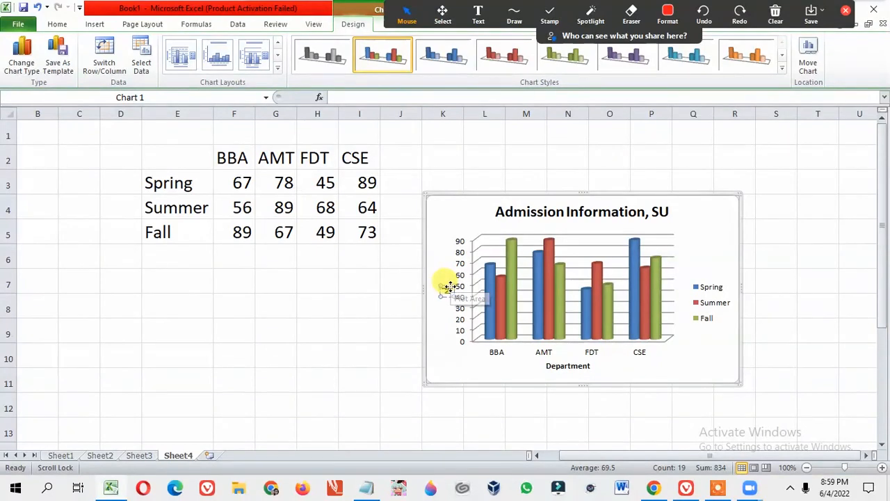
{"action": "type", "text": "Numb"}
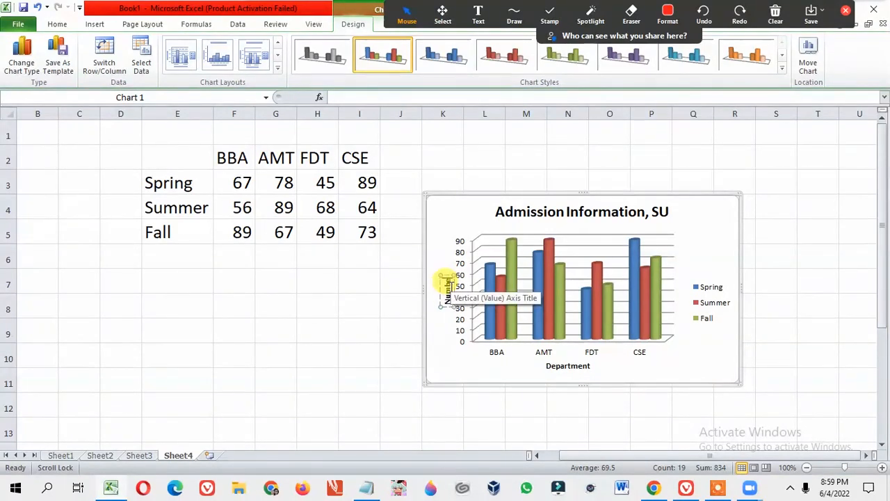
{"action": "type", "text": "er of St"}
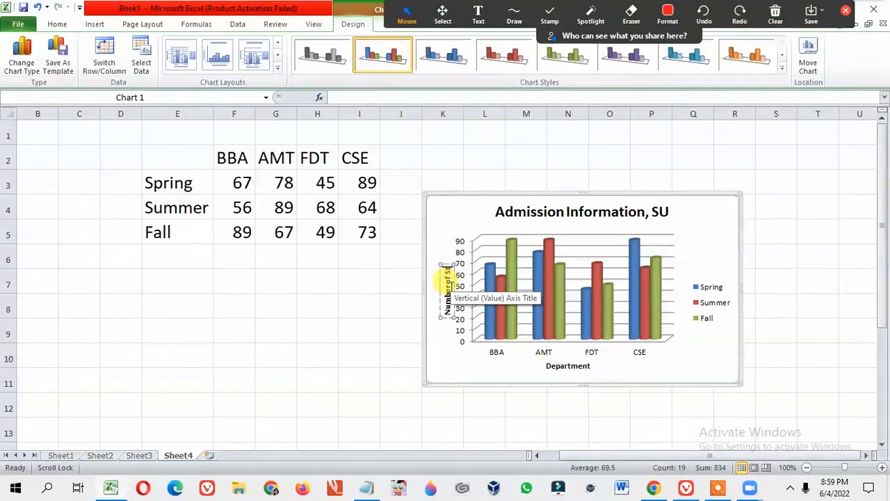
{"action": "type", "text": "udents"}
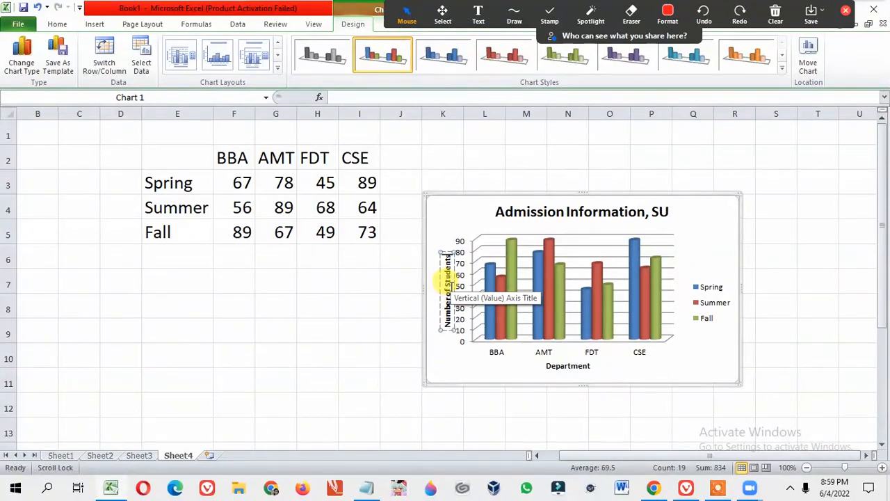
{"action": "left_click", "coordinate": [453, 362]}
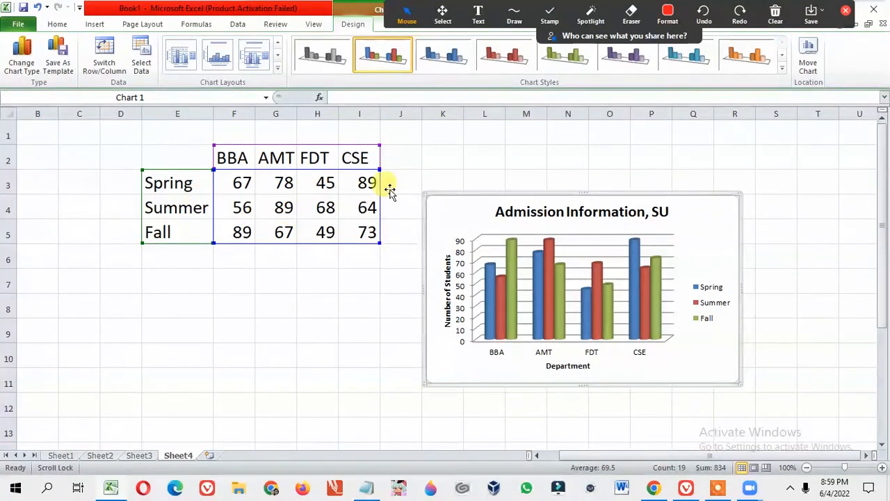
{"action": "left_click", "coordinate": [812, 201]}
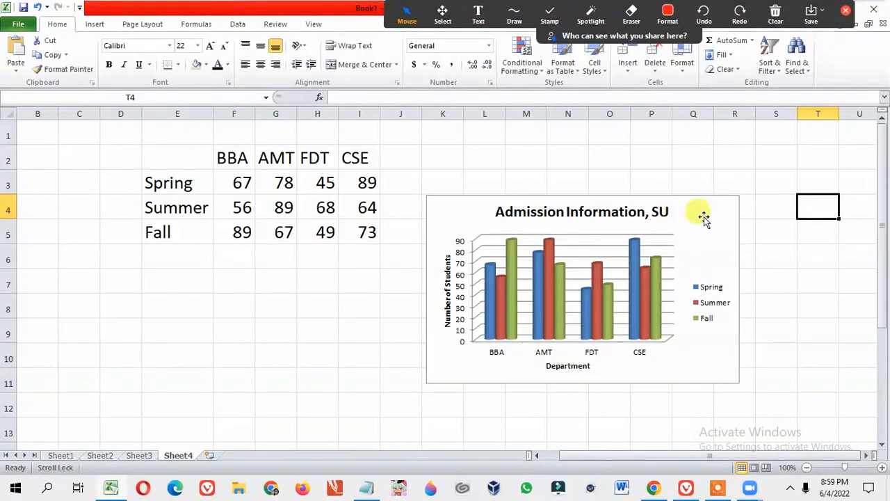
{"action": "left_click", "coordinate": [440, 207]}
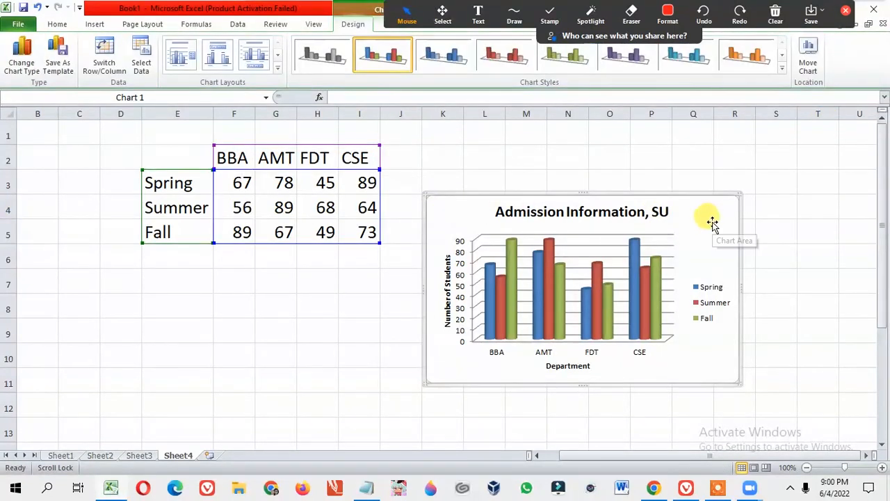